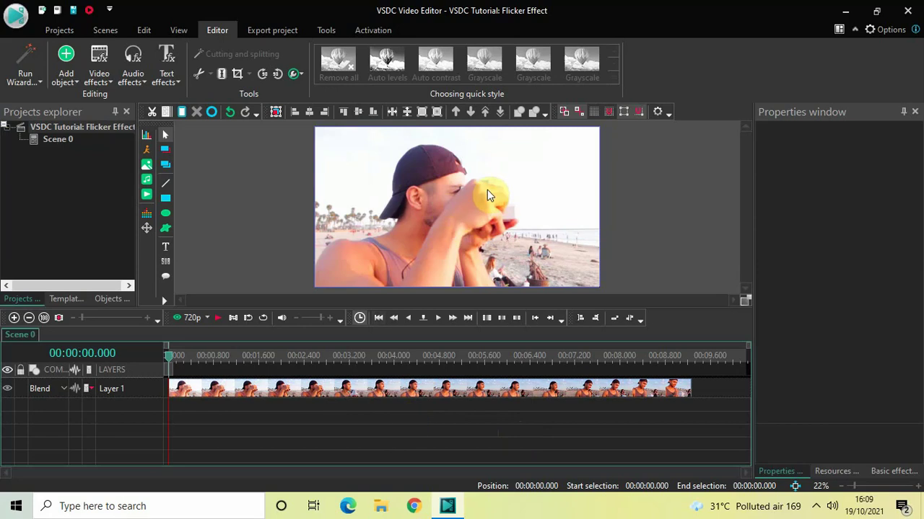
Step: Add a Transparency Fade In effect inside the beach clip, confirming its default position
{"action": "double_click", "coordinate": [395, 396]}
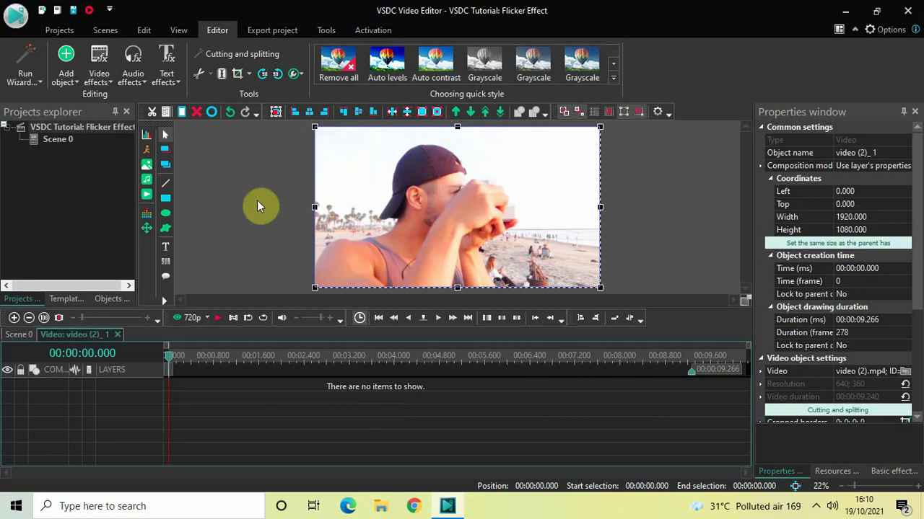
{"action": "left_click", "coordinate": [99, 80]}
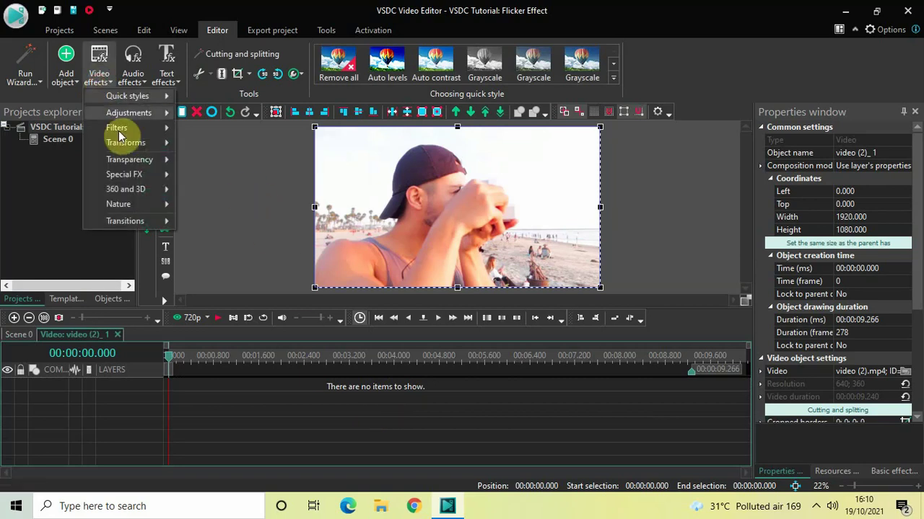
{"action": "mouse_move", "coordinate": [137, 164]}
{"action": "left_click", "coordinate": [213, 161]}
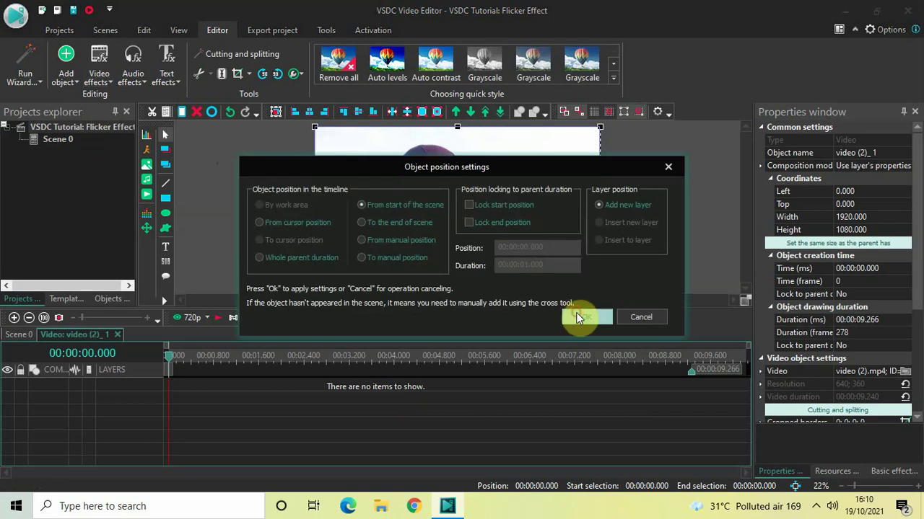
{"action": "left_click", "coordinate": [577, 313]}
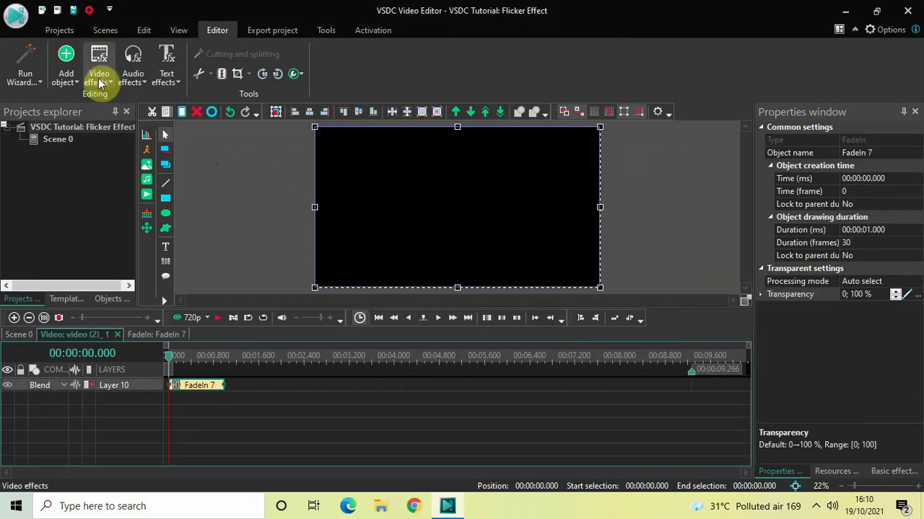
Step: Add a Transparency Fade Out effect, accepting its default 1-second placement at 00:00:08.266
{"action": "left_click", "coordinate": [99, 81]}
{"action": "mouse_move", "coordinate": [167, 159]}
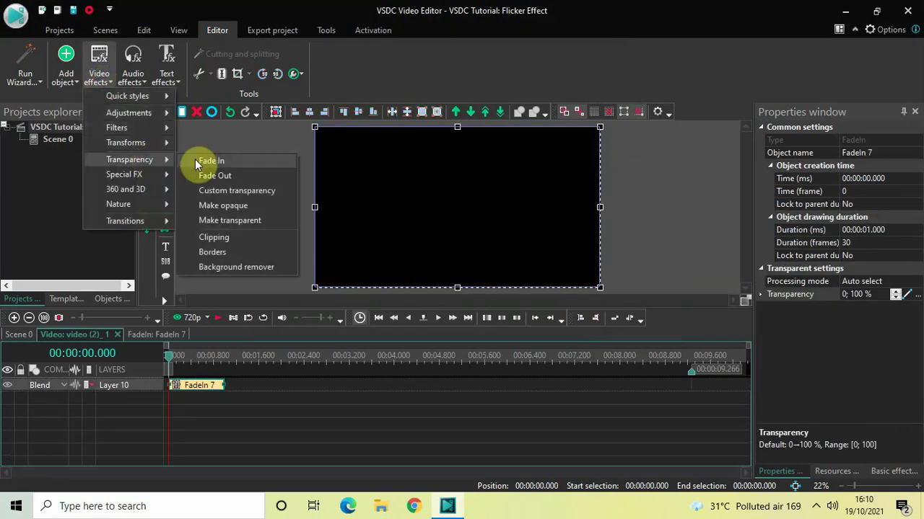
{"action": "left_click", "coordinate": [230, 176]}
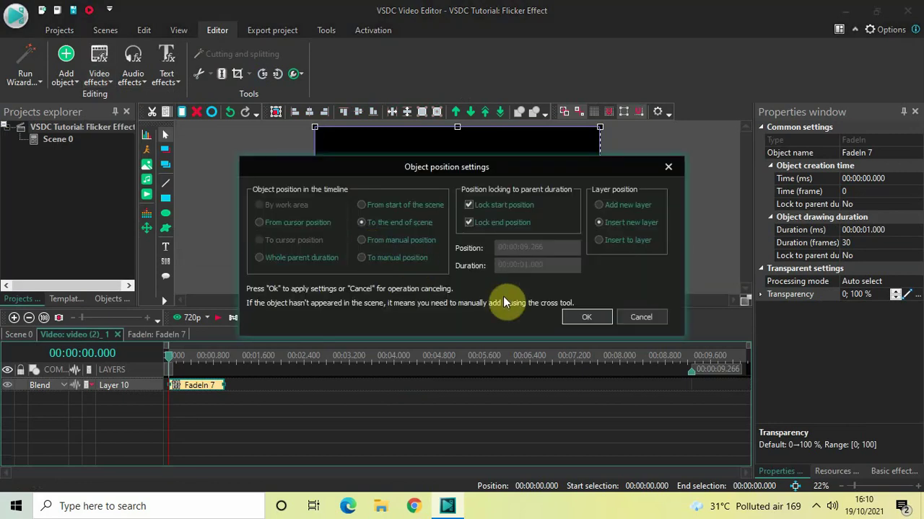
{"action": "left_click", "coordinate": [583, 316]}
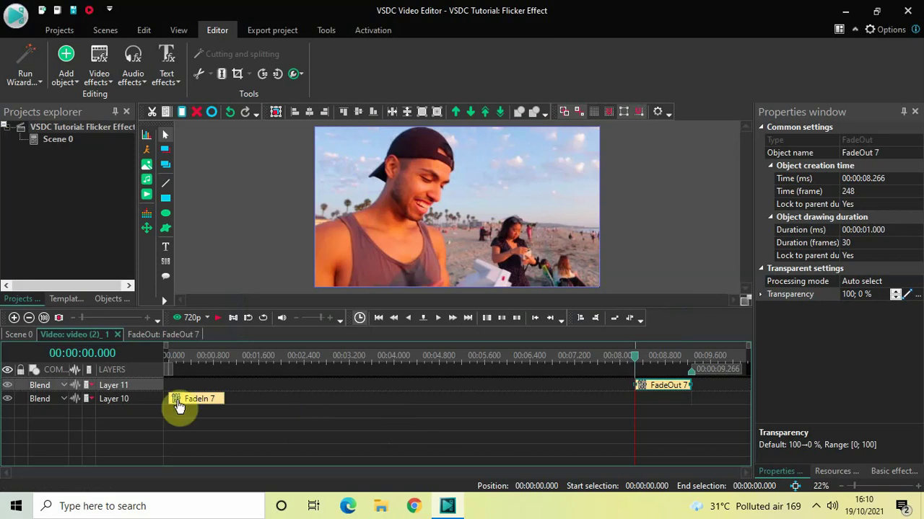
Step: Move FadeIn 7 from Layer 10 up onto Layer 11 alongside FadeOut 7
{"action": "left_click", "coordinate": [186, 397]}
{"action": "left_click_drag", "start_coordinate": [187, 391], "coordinate": [185, 384]}
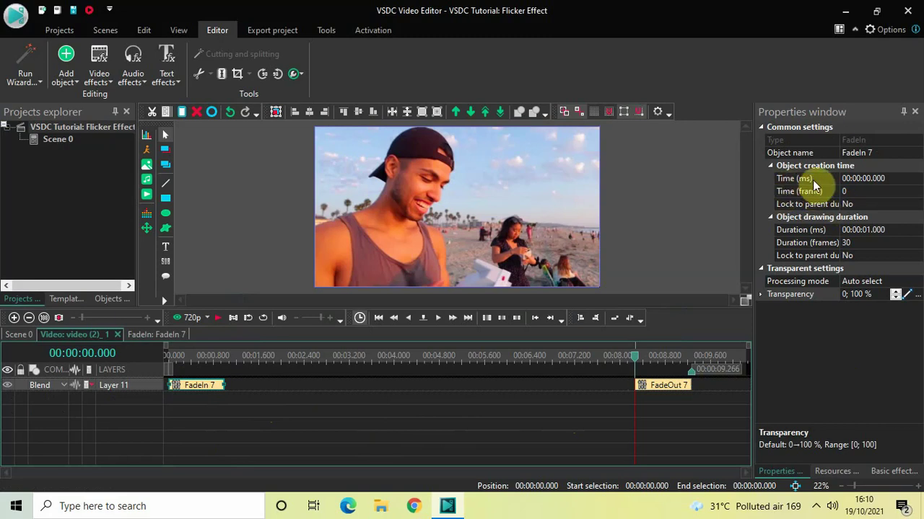
Step: Give FadeIn 7 start time 00:00:03.000, duration 00:00:00.100 and transparency 100;50
{"action": "left_click", "coordinate": [899, 179]}
{"action": "key", "text": "BackSpace"}
{"action": "key", "text": "BackSpace"}
{"action": "key", "text": "BackSpace"}
{"action": "key", "text": "BackSpace"}
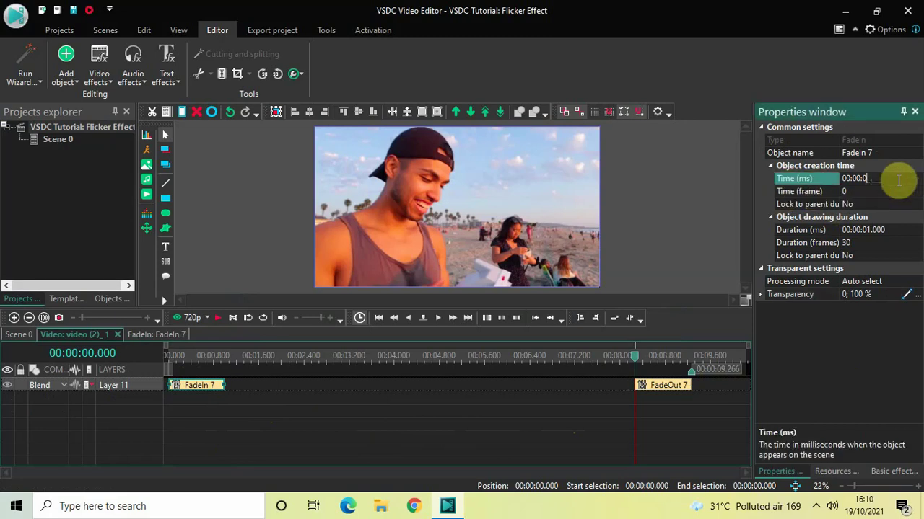
{"action": "type", "text": "3000"}
{"action": "key", "text": "Return"}
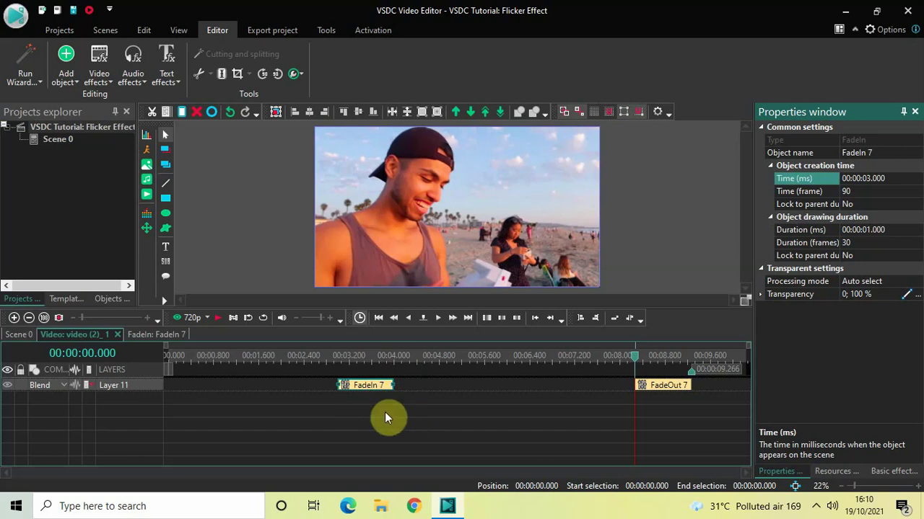
{"action": "left_click", "coordinate": [903, 230]}
{"action": "key", "text": "BackSpace"}
{"action": "key", "text": "BackSpace"}
{"action": "key", "text": "BackSpace"}
{"action": "key", "text": "BackSpace"}
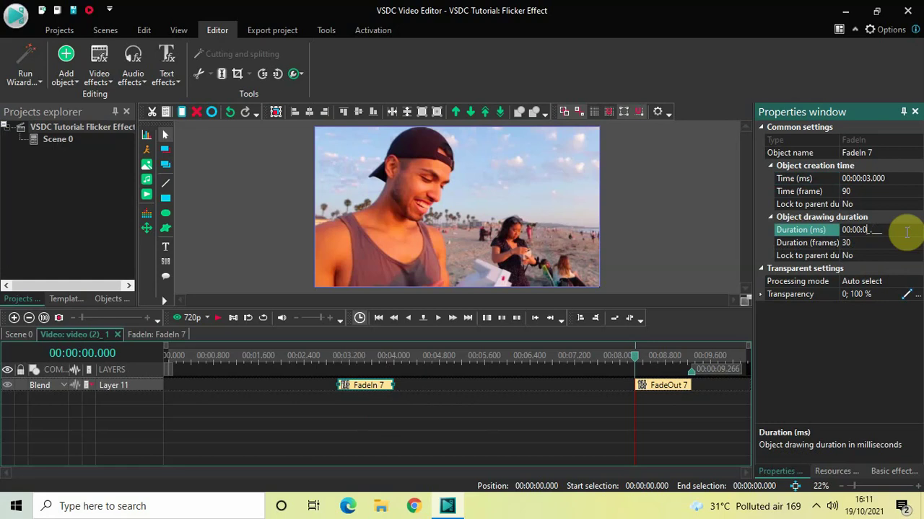
{"action": "type", "text": "0.100"}
{"action": "key", "text": "Return"}
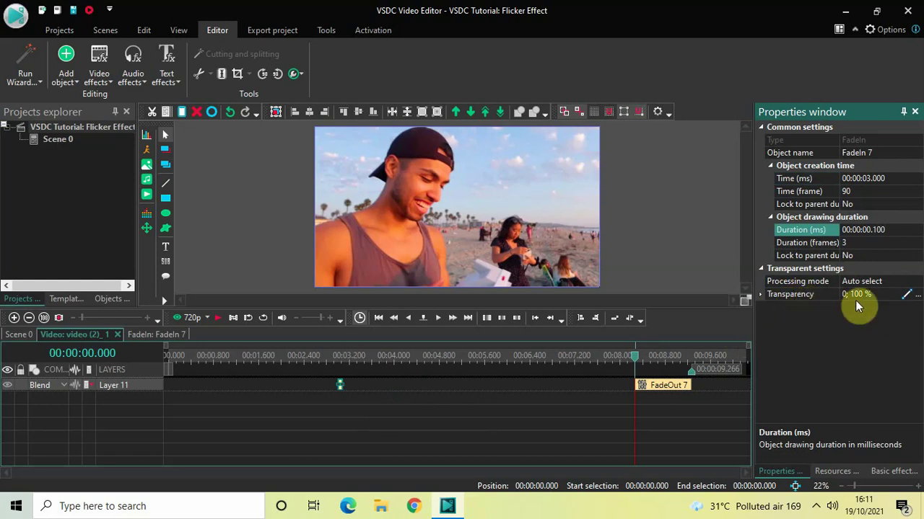
{"action": "left_click", "coordinate": [888, 295]}
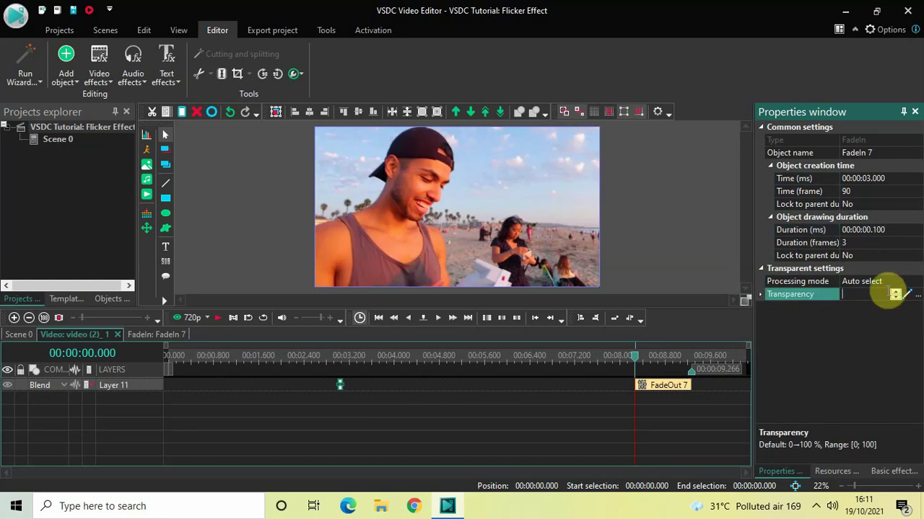
{"action": "type", "text": "100"}
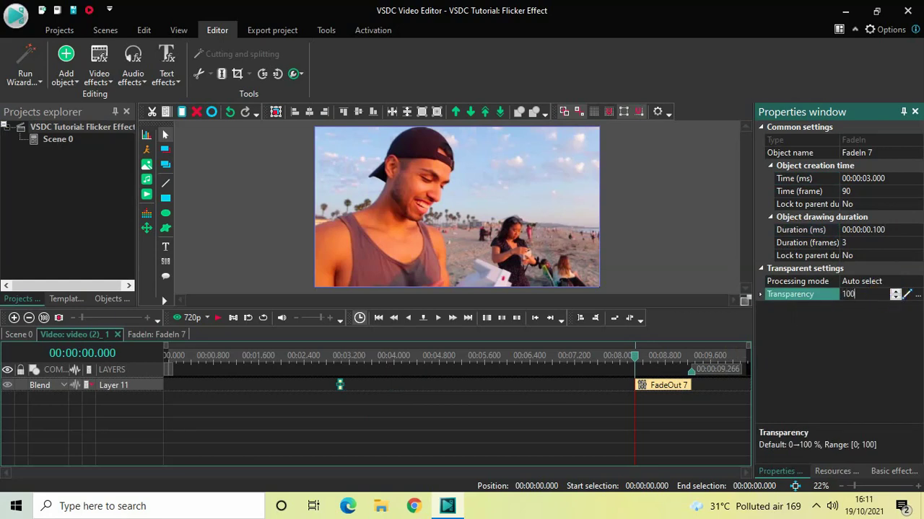
{"action": "type", "text": ";50"}
{"action": "key", "text": "Return"}
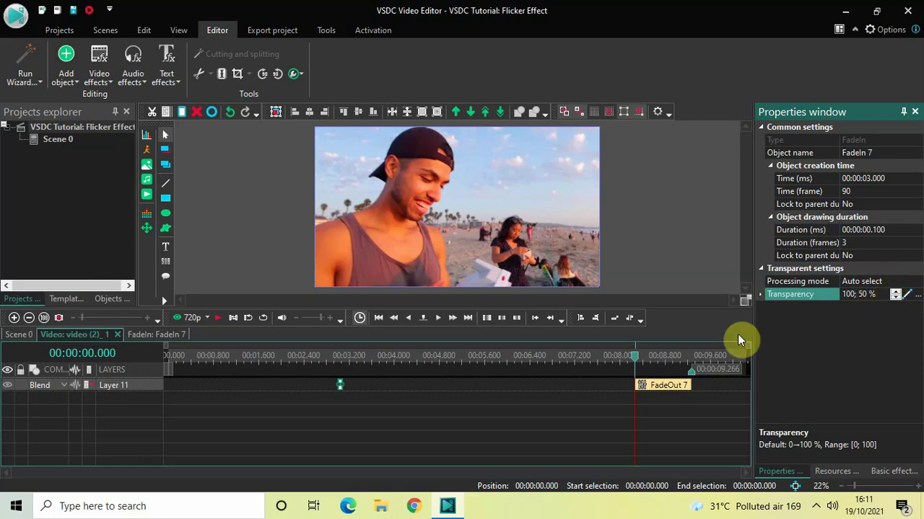
{"action": "left_click", "coordinate": [472, 424]}
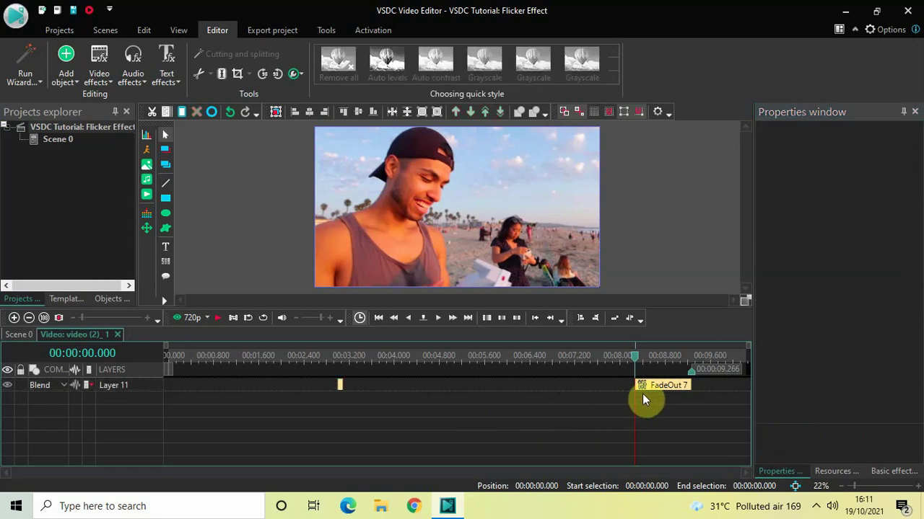
Step: Move FadeOut 7 to 00:00:03.100 with a 0.100 s duration and transparency 50;100
{"action": "left_click_drag", "start_coordinate": [663, 387], "coordinate": [358, 339]}
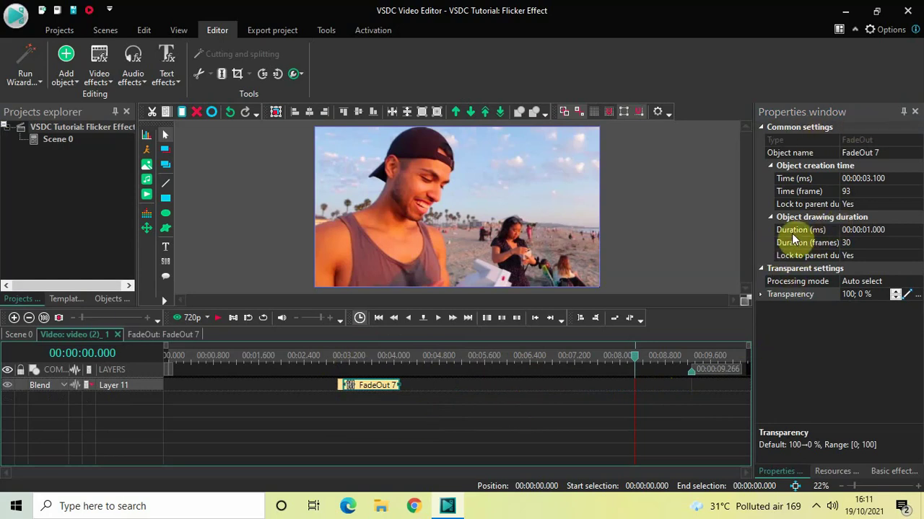
{"action": "left_click", "coordinate": [902, 230]}
{"action": "key", "text": "BackSpace"}
{"action": "key", "text": "BackSpace"}
{"action": "key", "text": "BackSpace"}
{"action": "key", "text": "BackSpace"}
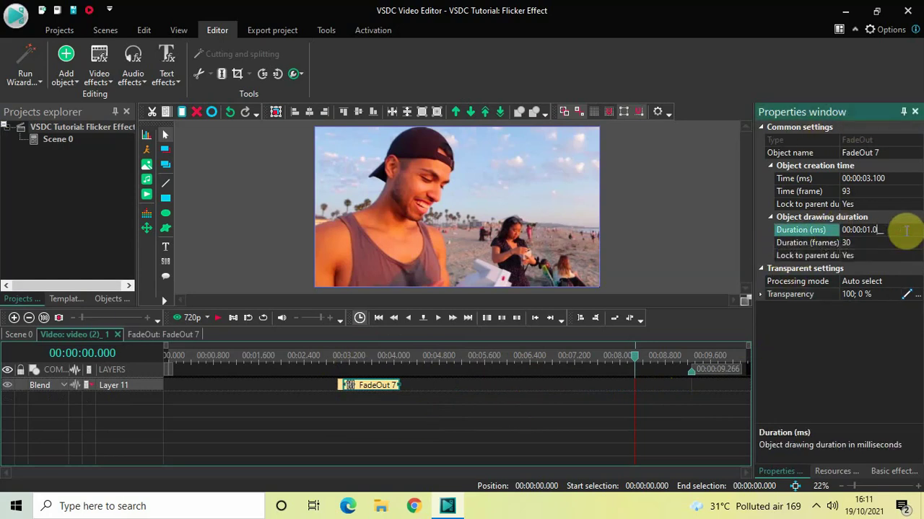
{"action": "type", "text": "0100"}
{"action": "key", "text": "Return"}
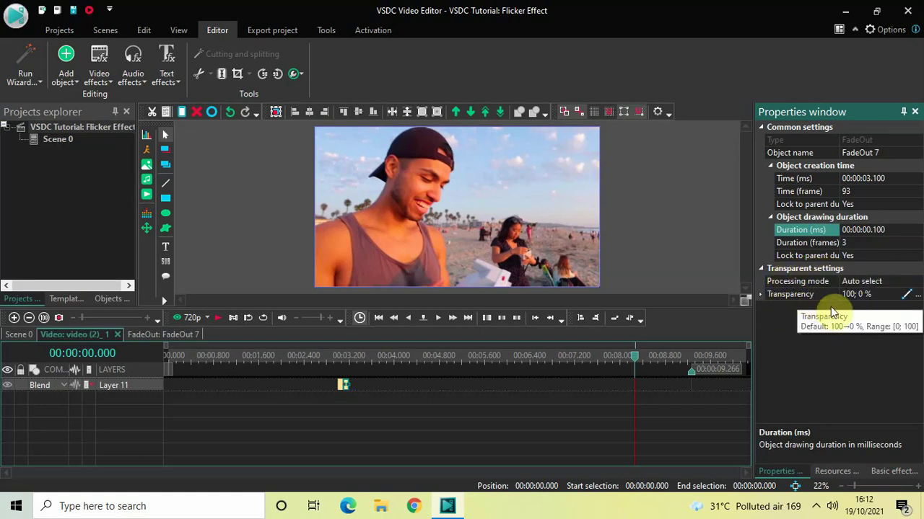
{"action": "left_click", "coordinate": [881, 291]}
{"action": "left_click", "coordinate": [882, 292]}
{"action": "key", "text": "BackSpace"}
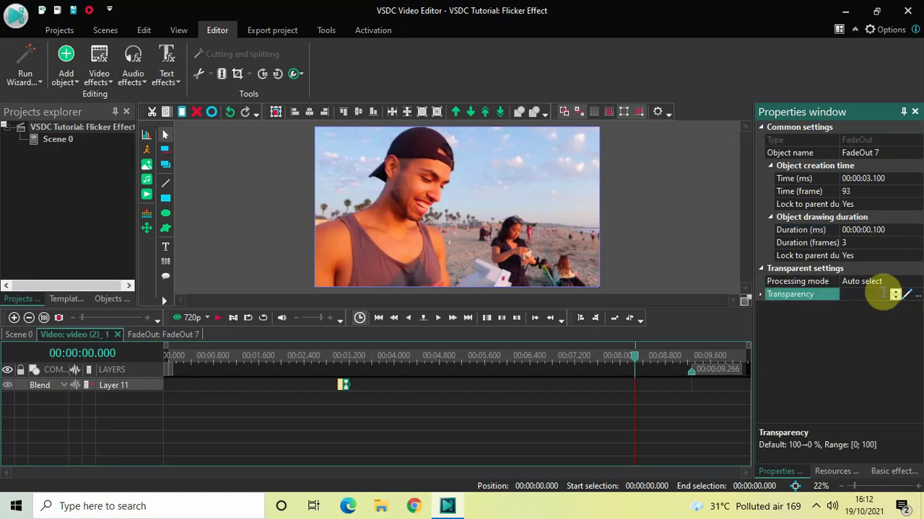
{"action": "type", "text": "50; "}
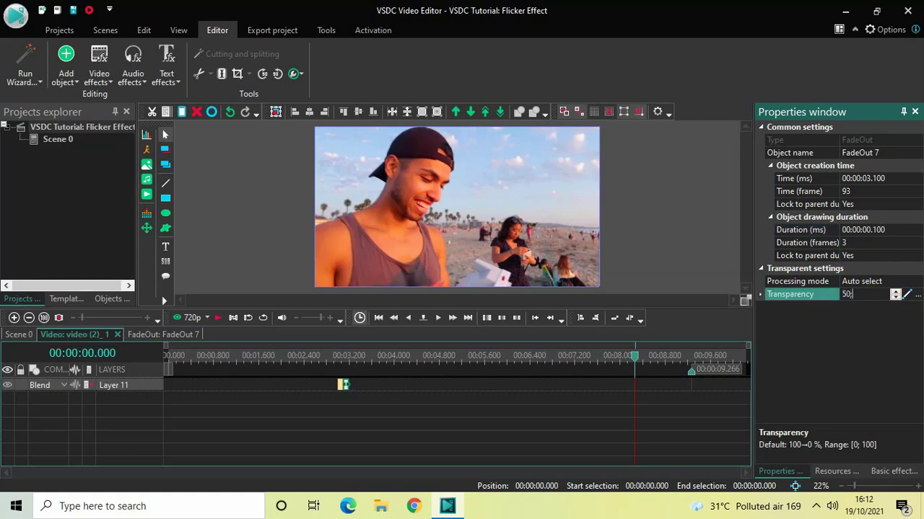
{"action": "type", "text": "100"}
{"action": "key", "text": "Return"}
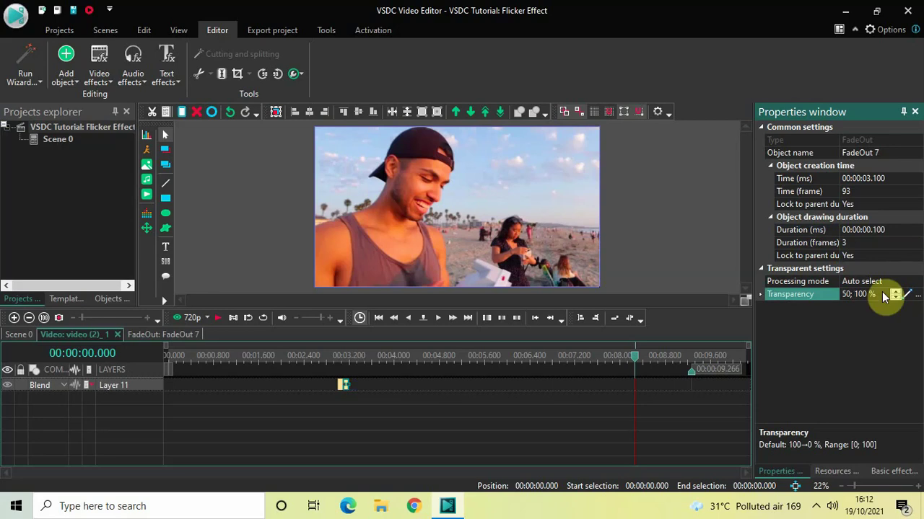
{"action": "left_click", "coordinate": [480, 428]}
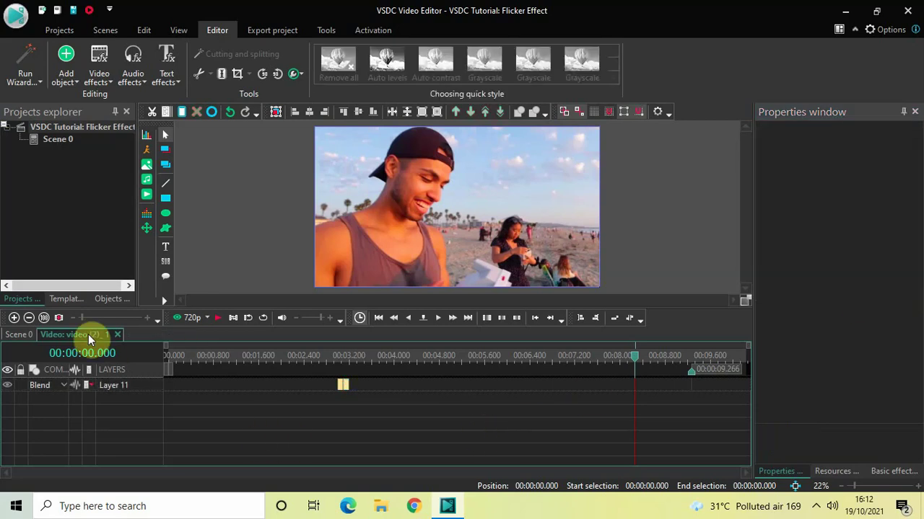
Step: Zoom into the timeline and paste a copy of the fade pair right after the first on Layer 11
{"action": "left_click_drag", "start_coordinate": [82, 316], "coordinate": [110, 318]}
{"action": "left_click_drag", "start_coordinate": [347, 470], "coordinate": [184, 453]}
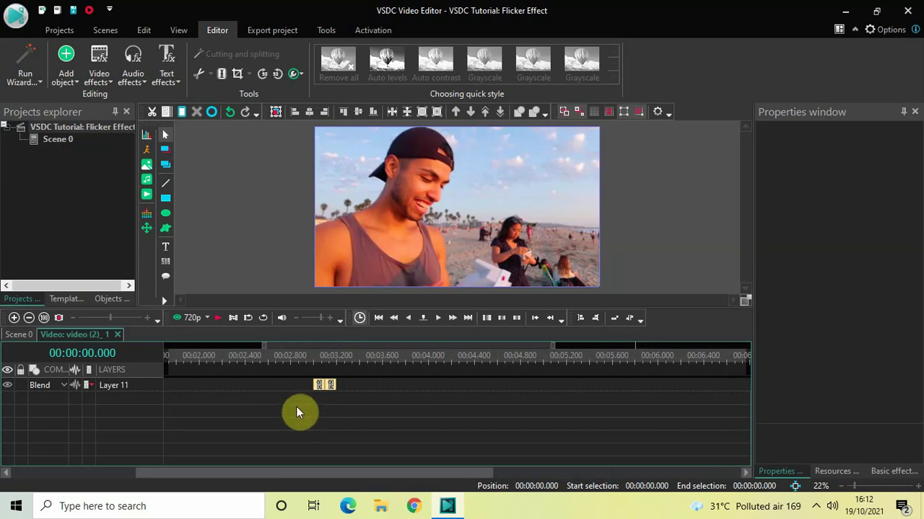
{"action": "left_click", "coordinate": [326, 383]}
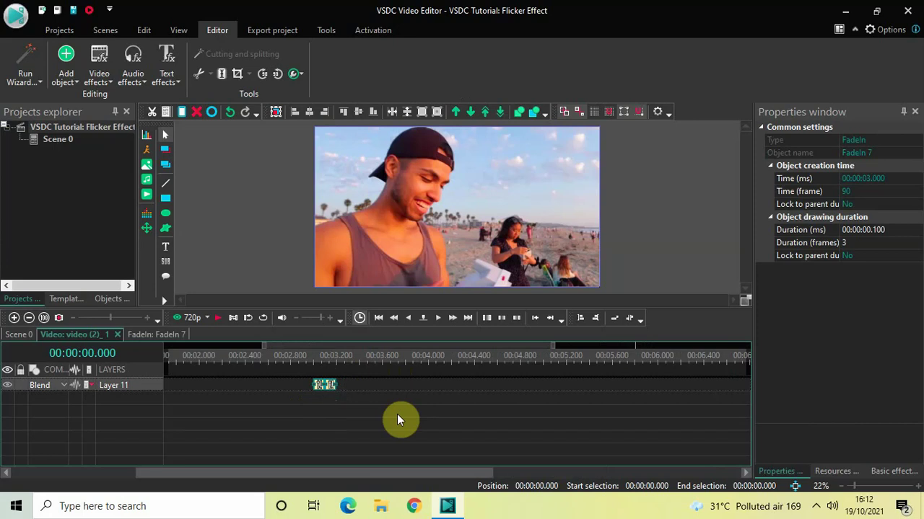
{"action": "key", "text": "ctrl+v"}
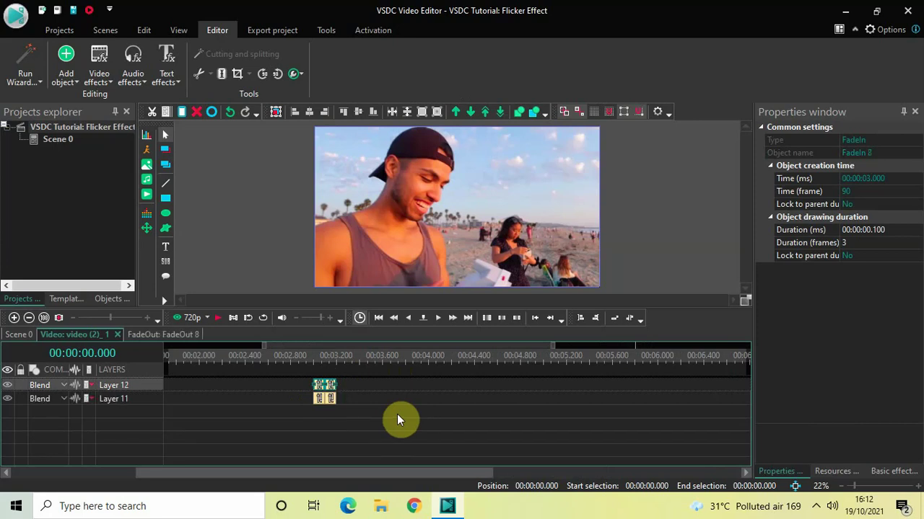
{"action": "left_click", "coordinate": [326, 419]}
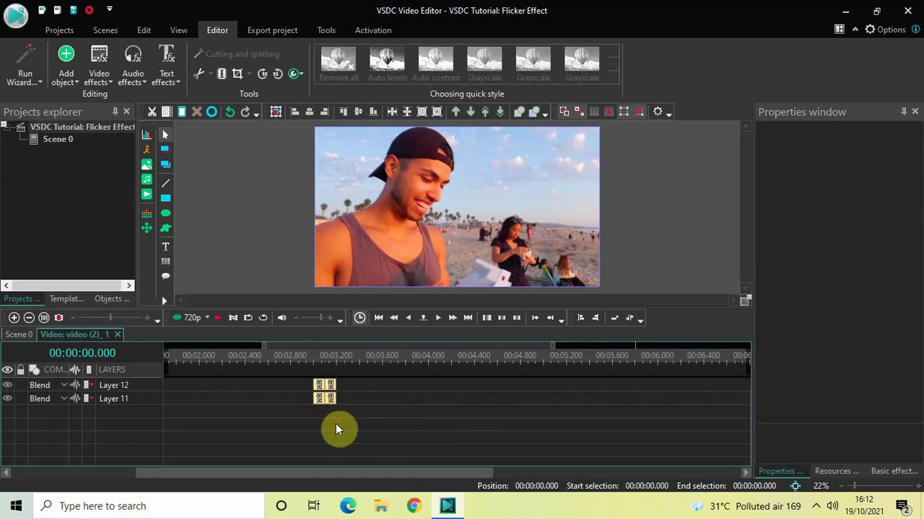
{"action": "left_click_drag", "start_coordinate": [320, 389], "coordinate": [341, 402]}
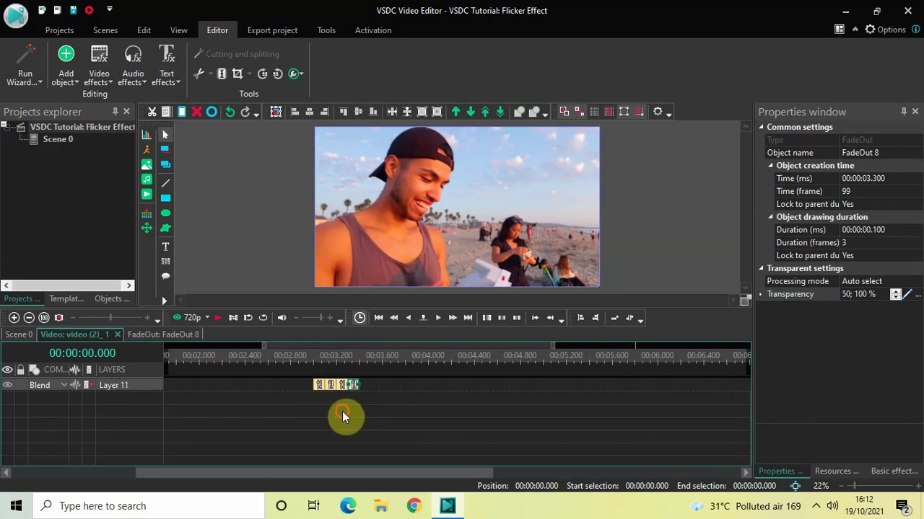
{"action": "left_click", "coordinate": [342, 412]}
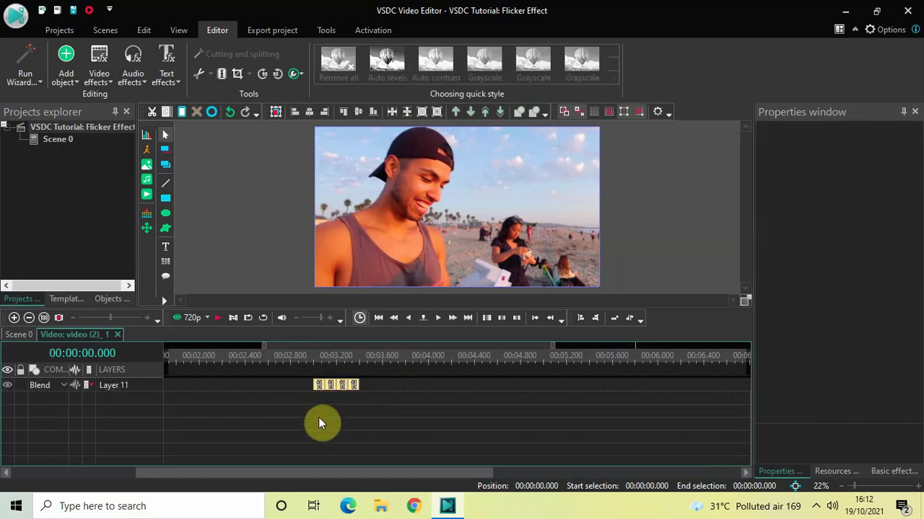
Step: Paste three more fade pairs (9, 10, 11), chaining each to the end on Layer 11
{"action": "key", "text": "ctrl+v"}
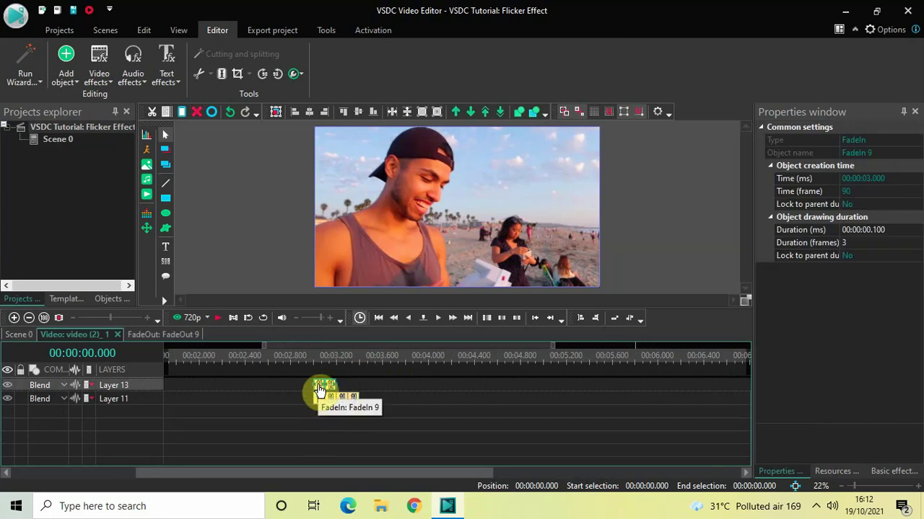
{"action": "left_click_drag", "start_coordinate": [324, 392], "coordinate": [341, 401]}
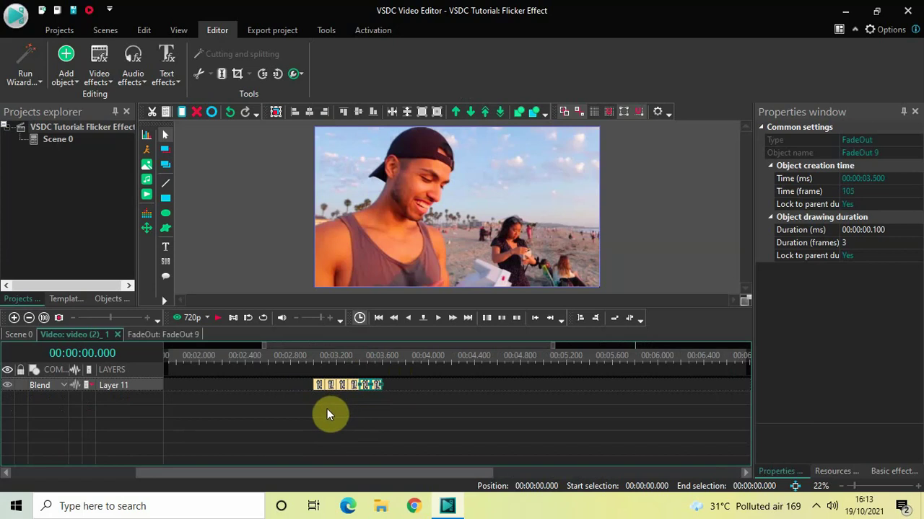
{"action": "key", "text": "ctrl+v"}
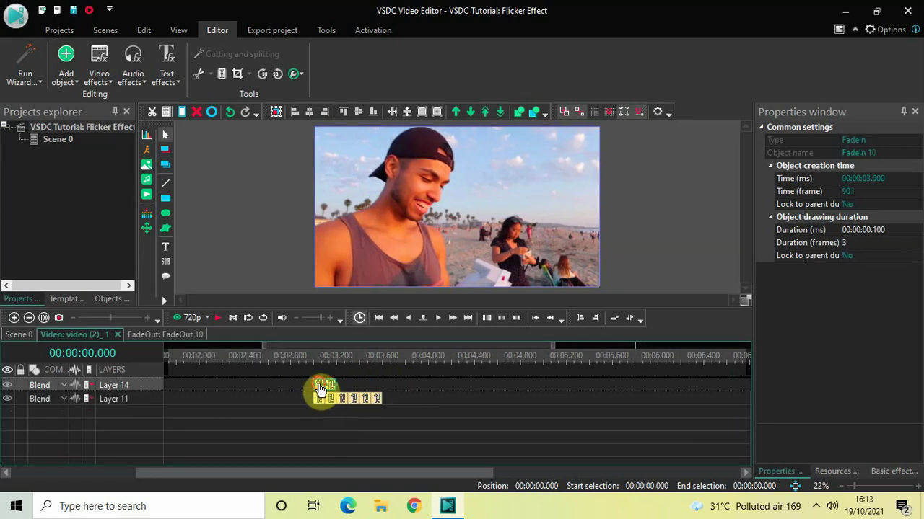
{"action": "left_click_drag", "start_coordinate": [320, 390], "coordinate": [349, 396]}
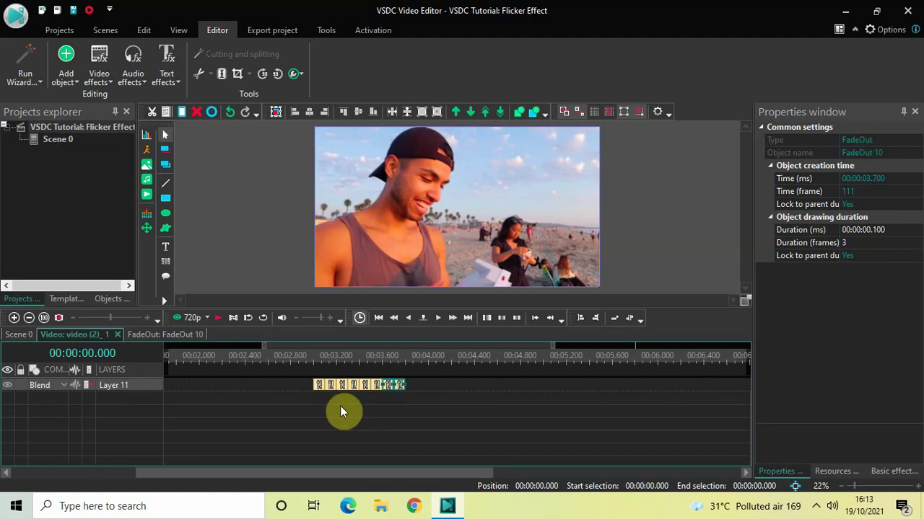
{"action": "left_click", "coordinate": [339, 406]}
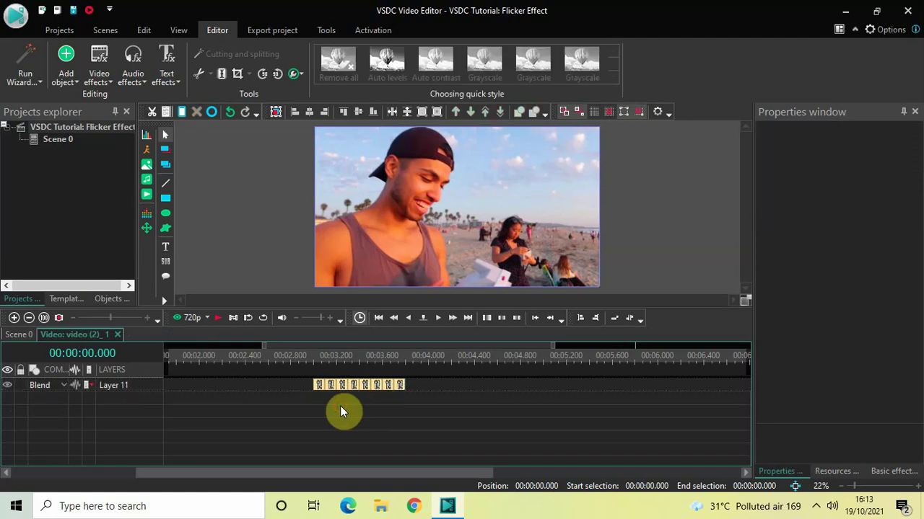
{"action": "key", "text": "ctrl+v"}
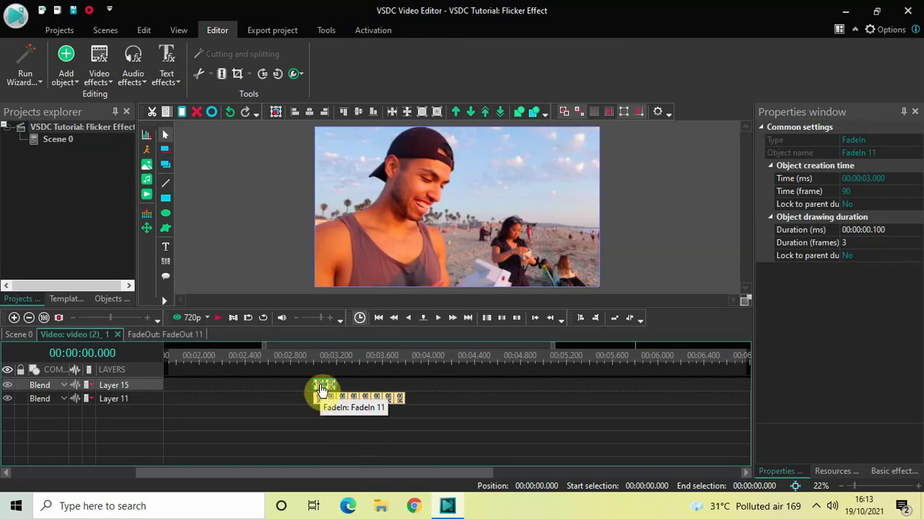
{"action": "left_click_drag", "start_coordinate": [322, 390], "coordinate": [380, 402]}
{"action": "left_click", "coordinate": [368, 406]}
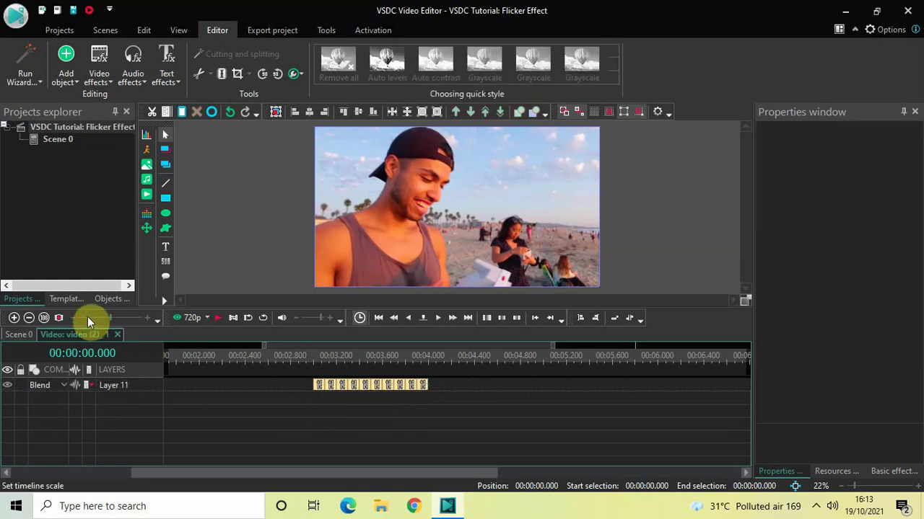
Step: Zoom the timeline out and preview the clip from before 3 s to watch the flicker
{"action": "left_click_drag", "start_coordinate": [110, 319], "coordinate": [82, 318]}
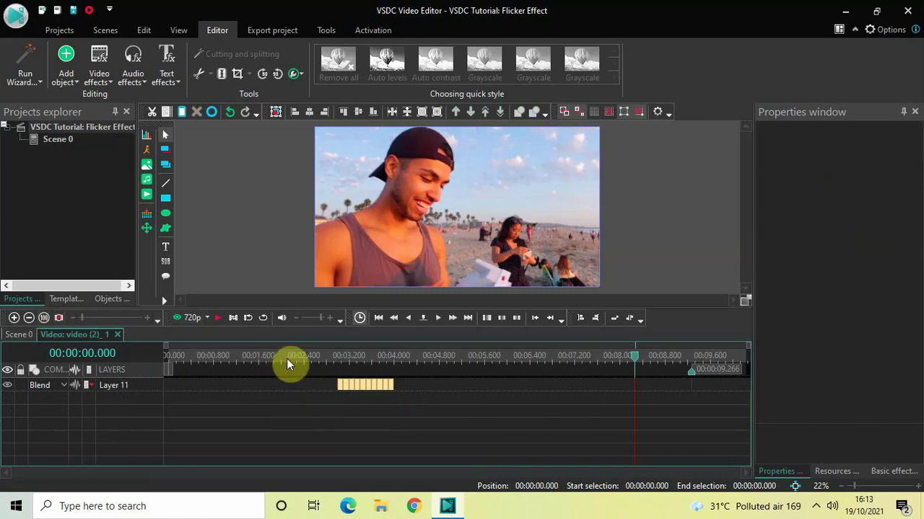
{"action": "left_click_drag", "start_coordinate": [274, 357], "coordinate": [265, 362]}
{"action": "key", "text": "space"}
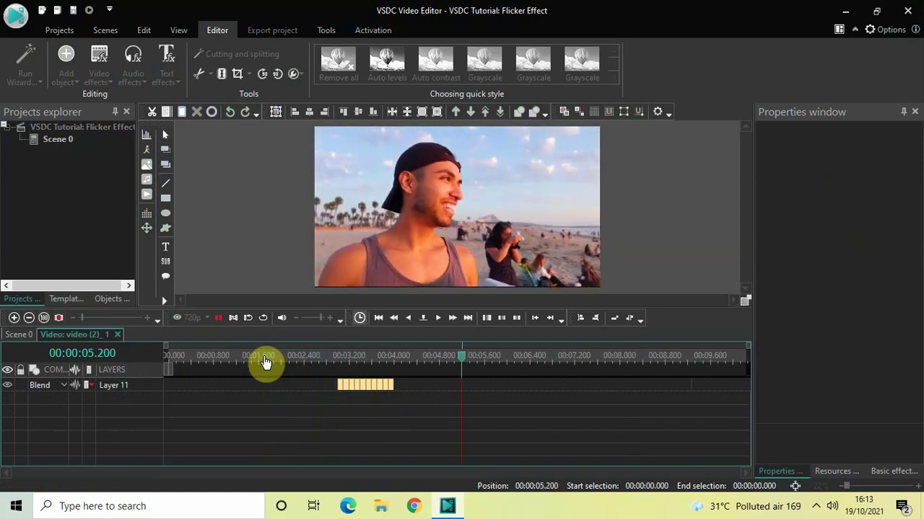
{"action": "key", "text": "space"}
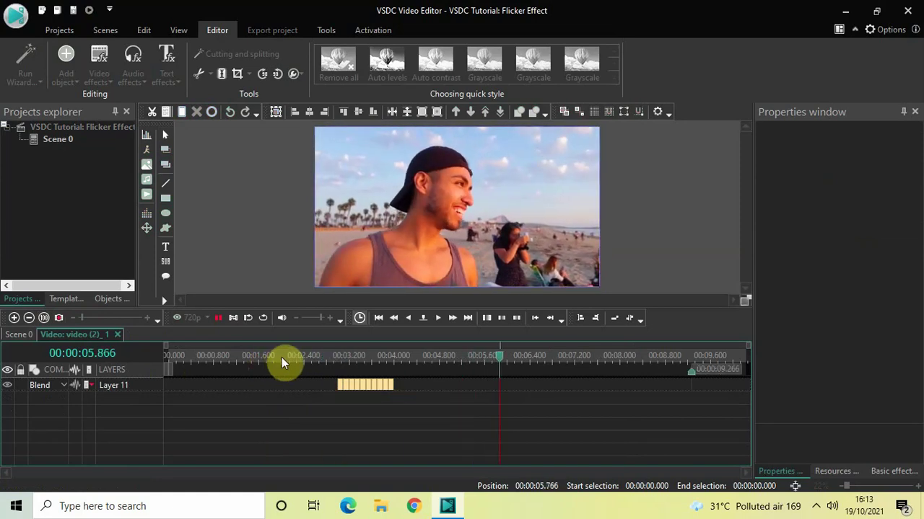
{"action": "left_click", "coordinate": [190, 360]}
{"action": "key", "text": "space"}
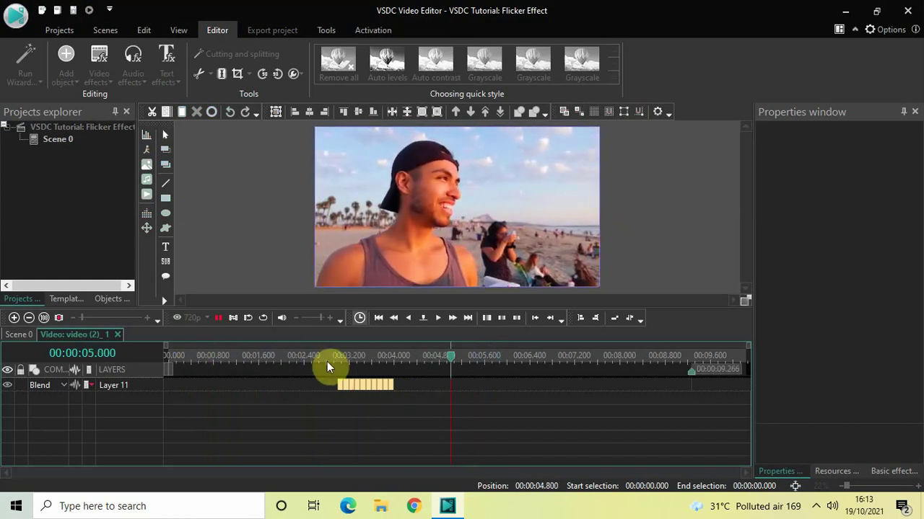
{"action": "left_click", "coordinate": [302, 357]}
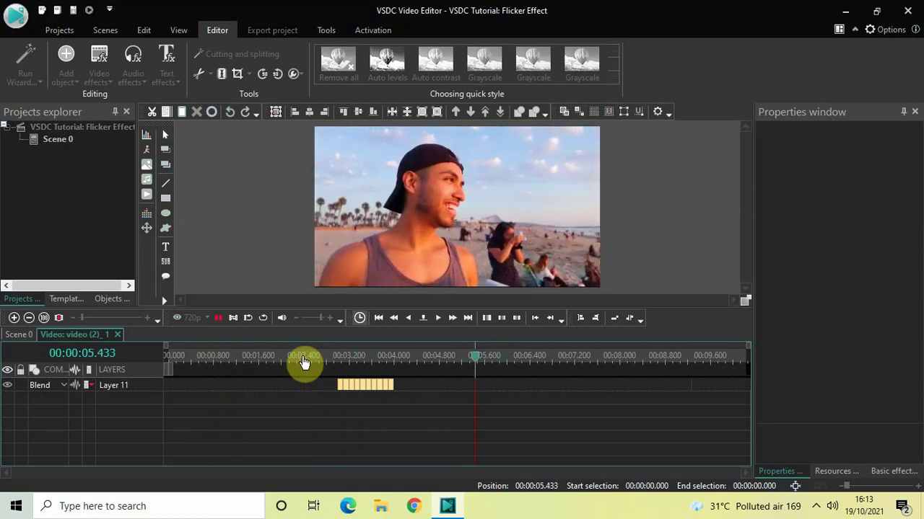
{"action": "key", "text": "space"}
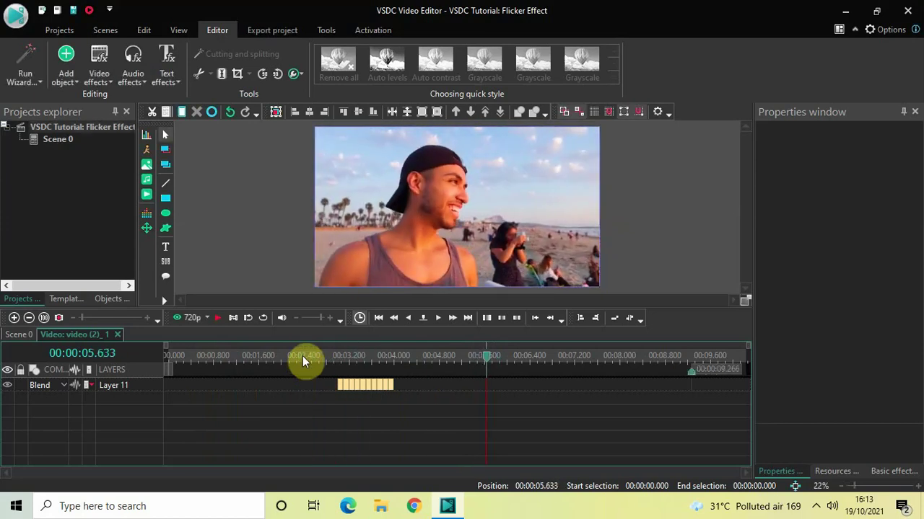